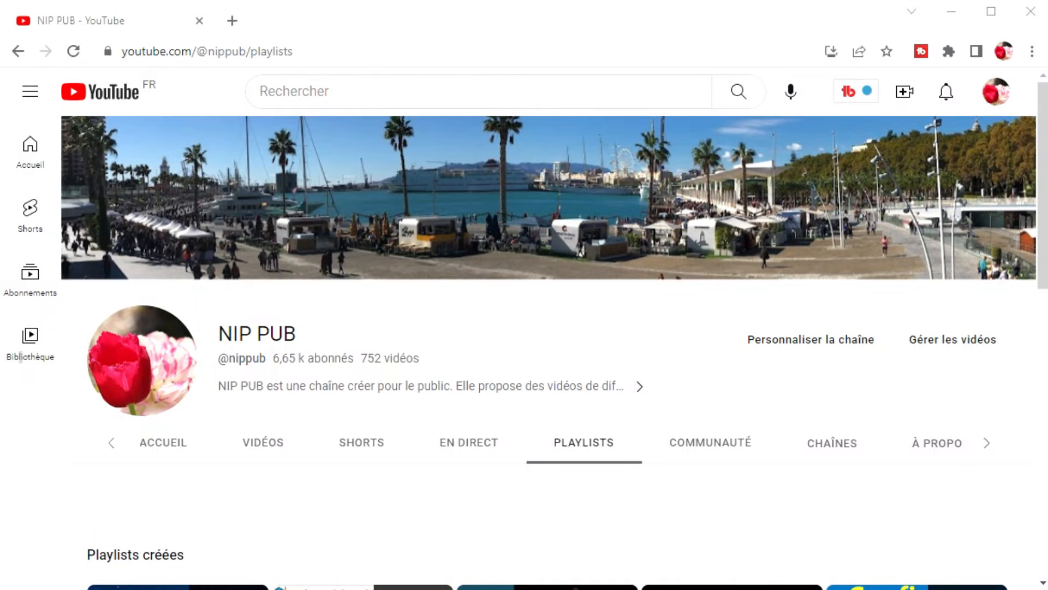
# - Browse the created playlists of the NIP PUB channel and return to the channel's home page
pyautogui.click(561, 449)
pyautogui.scroll(-5, 563, 459)
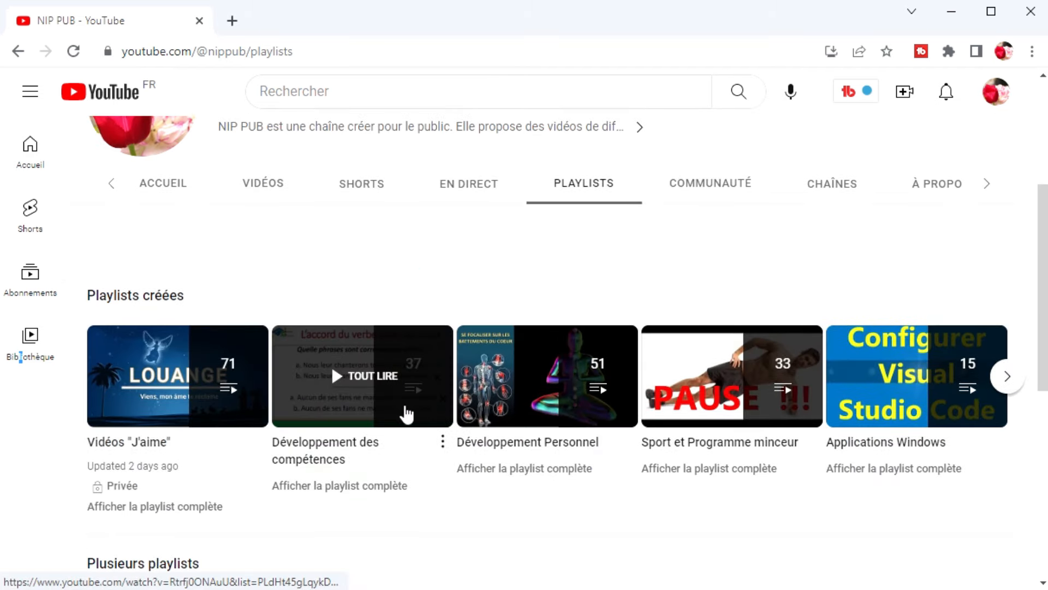
pyautogui.click(1006, 376)
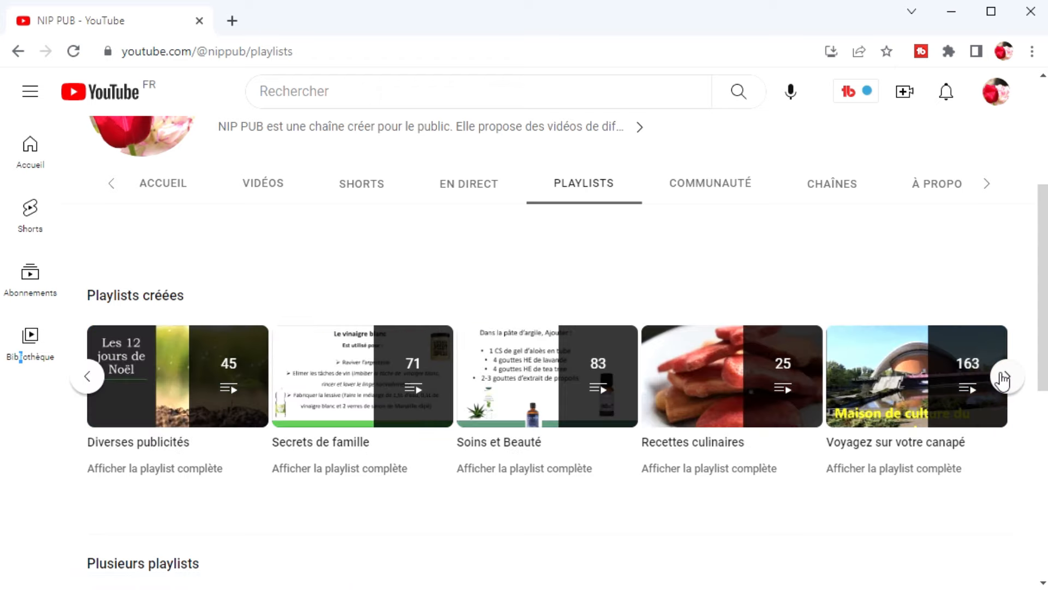
pyautogui.click(1004, 377)
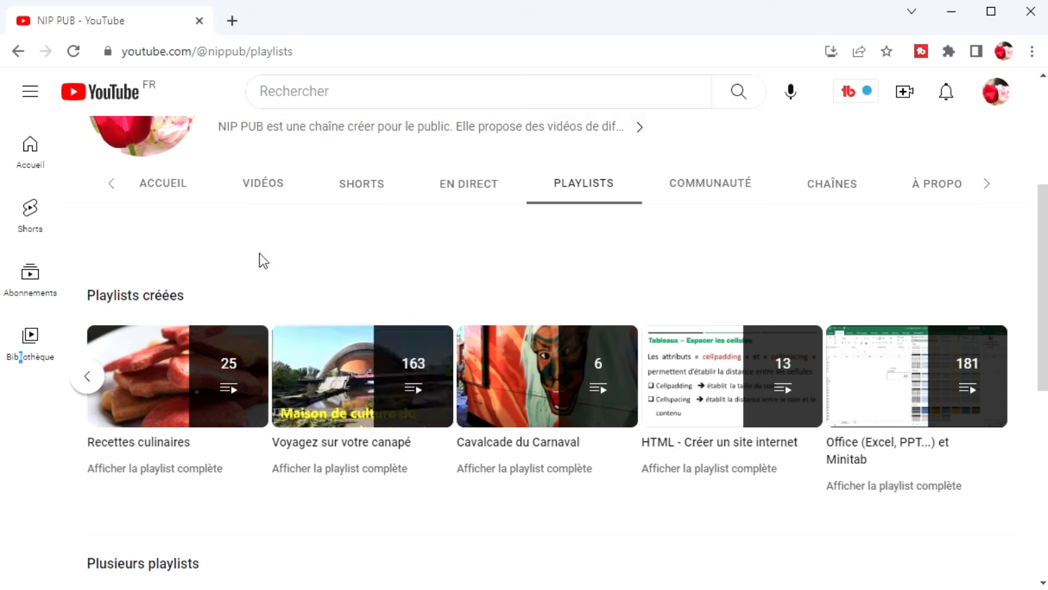
pyautogui.click(164, 193)
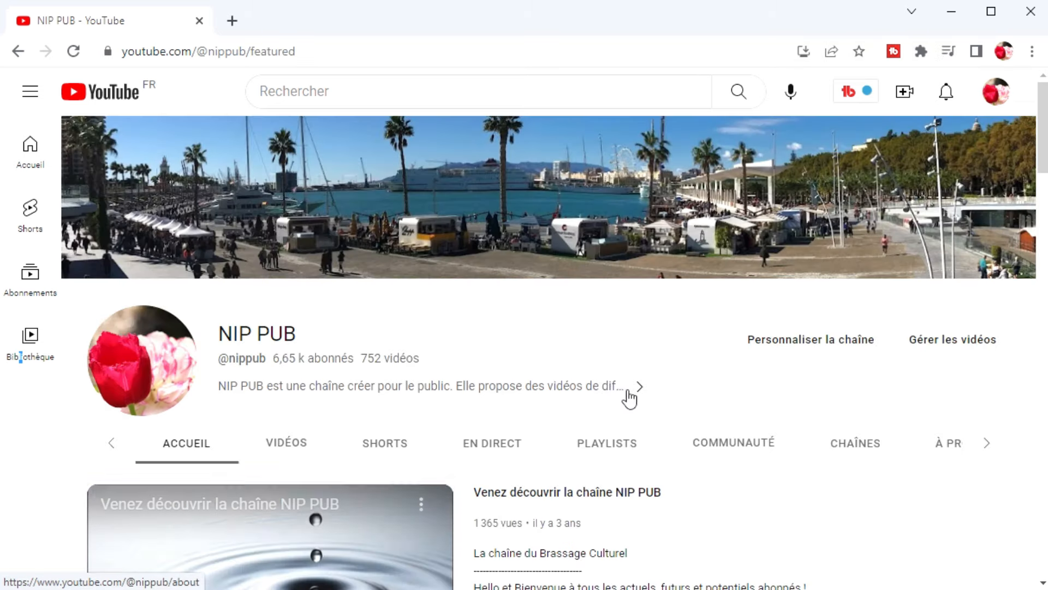
# - On the Superprof site, open the first listed Excel tutor's profile and read through the course description
pyautogui.scroll(-1, 657, 404)
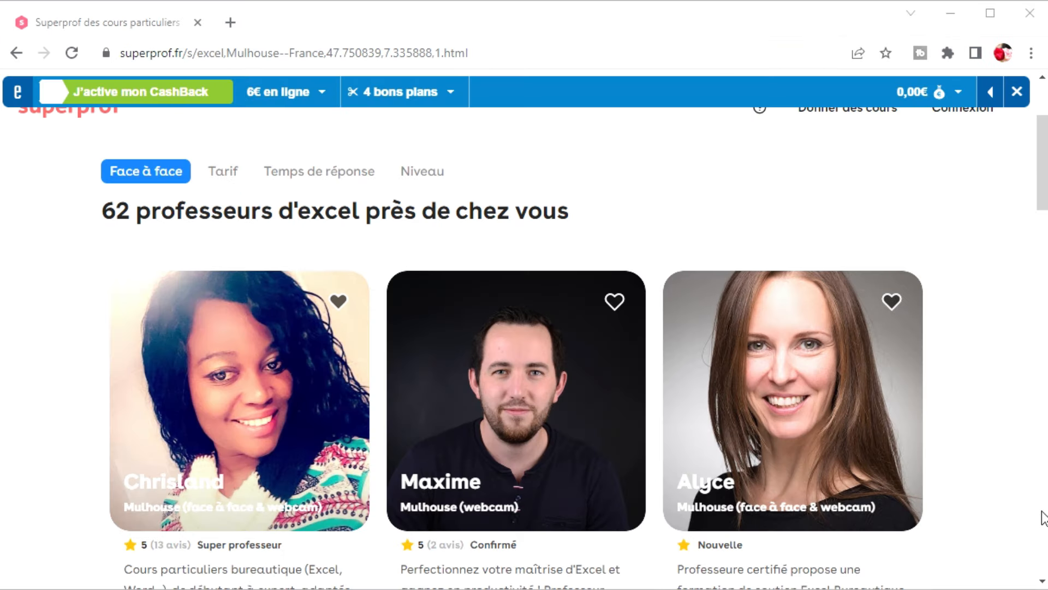
pyautogui.scroll(-1, 1005, 495)
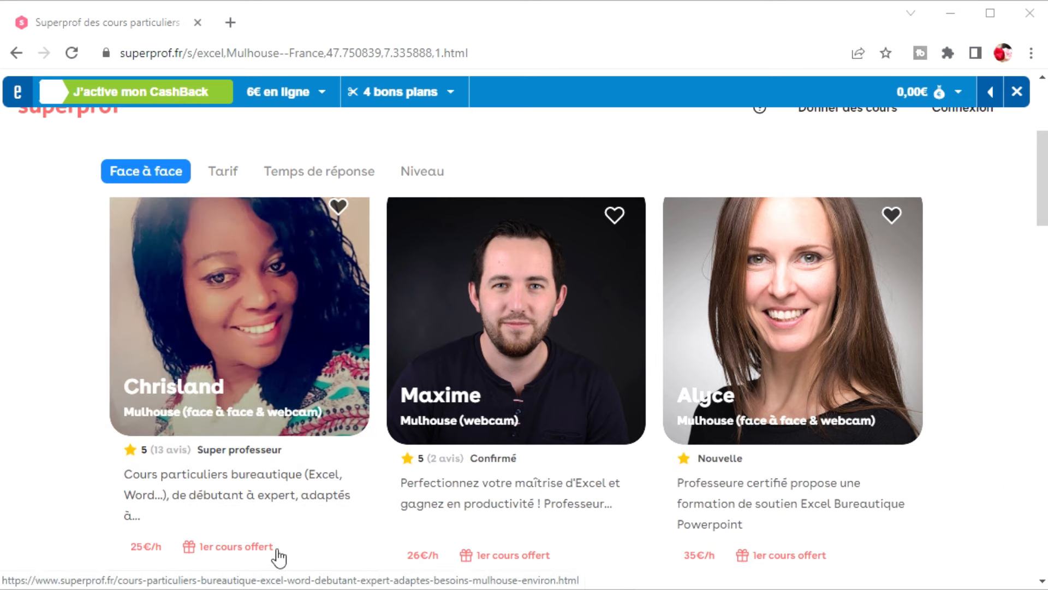
pyautogui.click(233, 338)
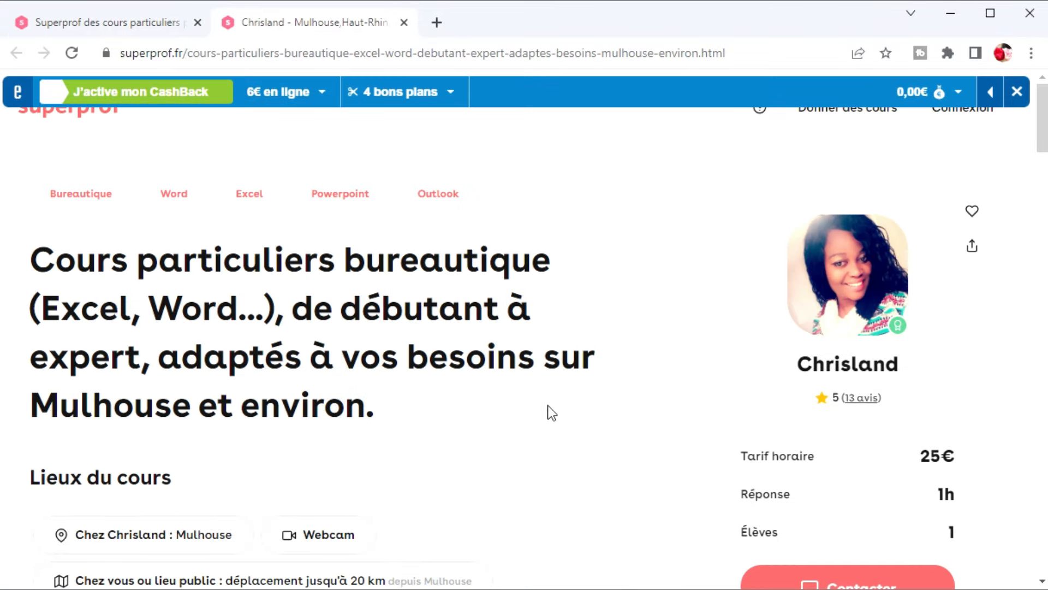
pyautogui.scroll(-8, 555, 421)
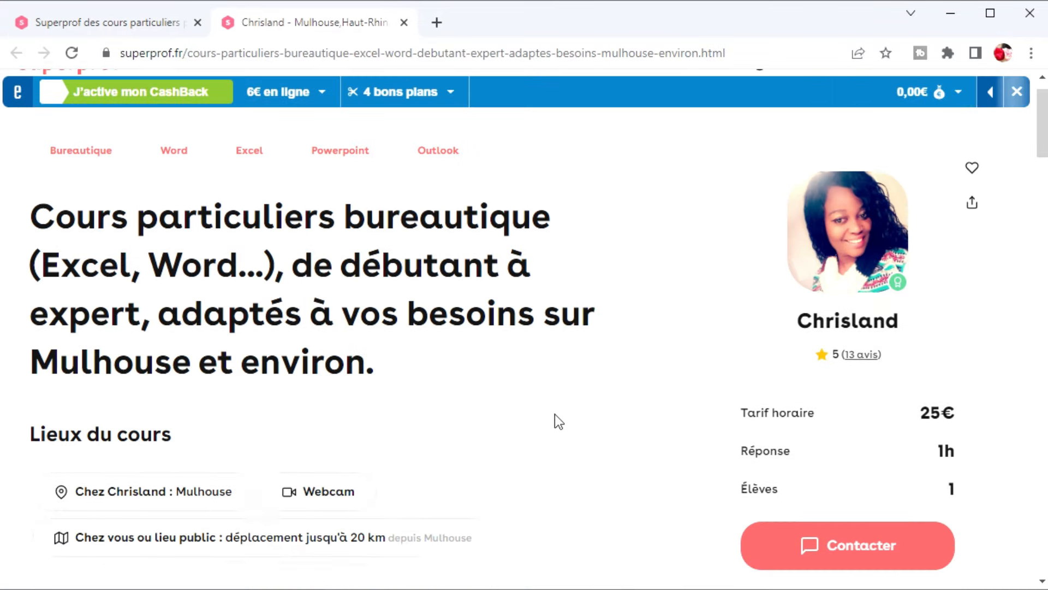
pyautogui.scroll(-2, 555, 413)
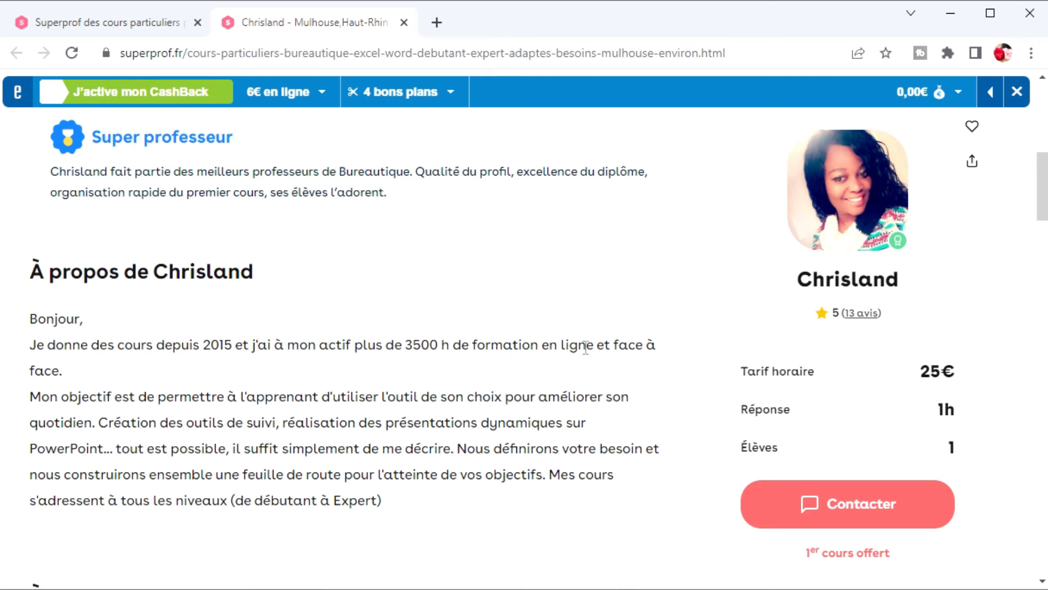
pyautogui.scroll(10, 585, 349)
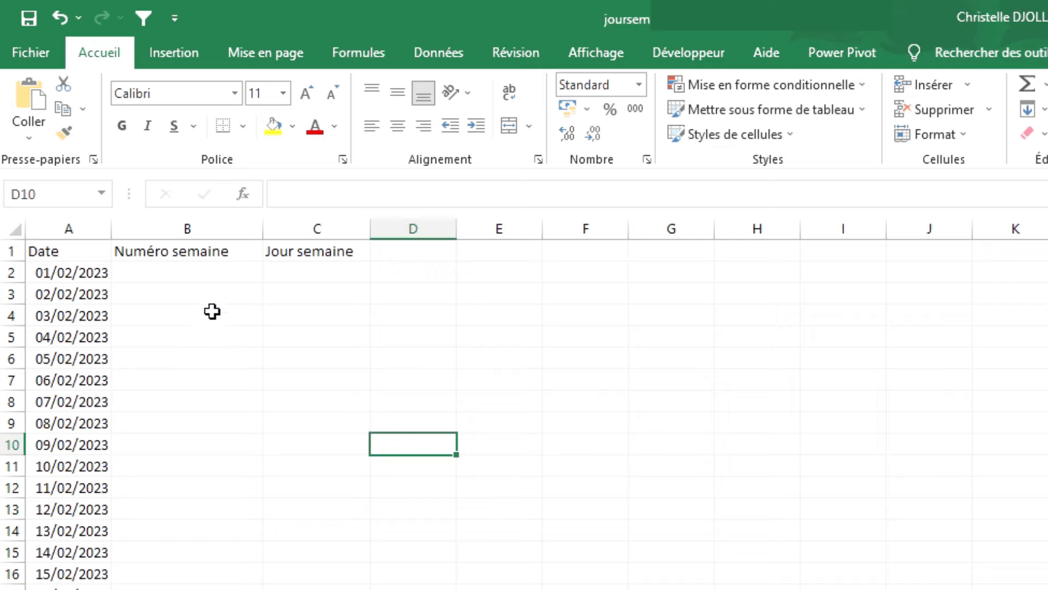
# - Enter =JOURSEM(A2;2) in cell B2 to number the weekday of the first date with Monday as 1
pyautogui.click(187, 273)
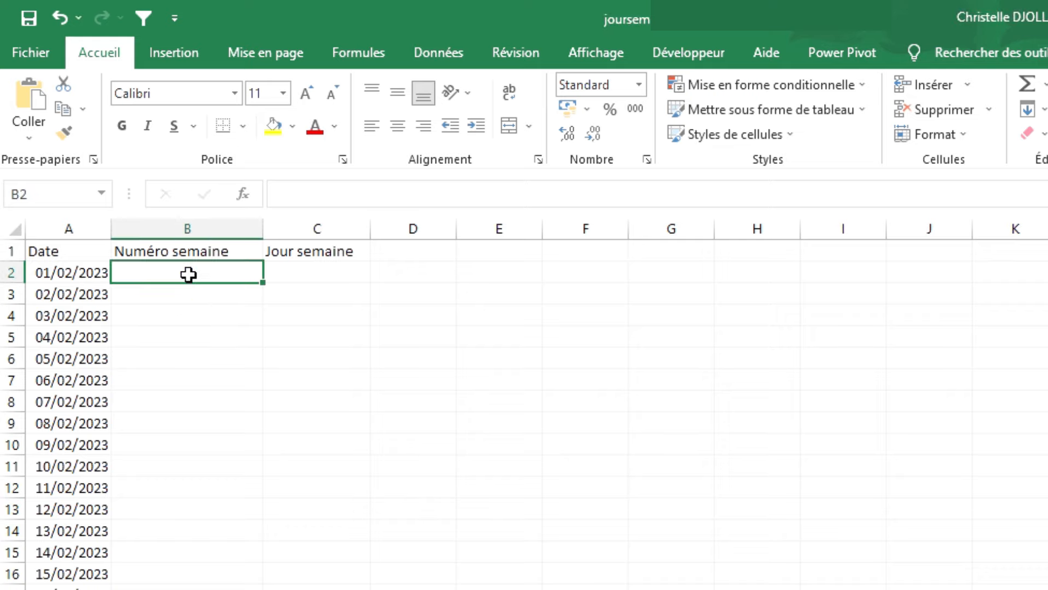
pyautogui.write('=jo')
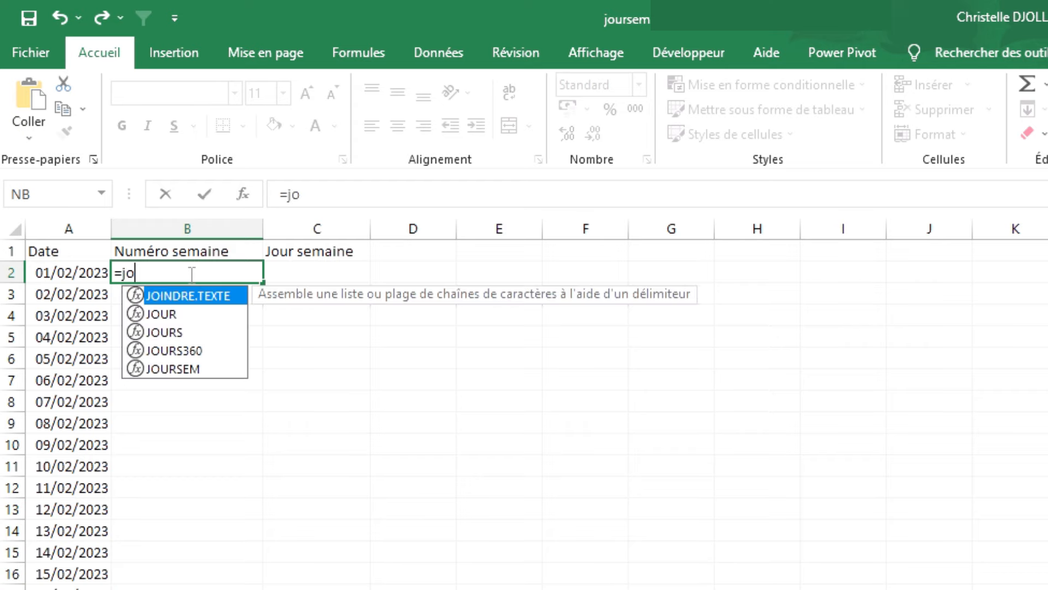
pyautogui.write('ur')
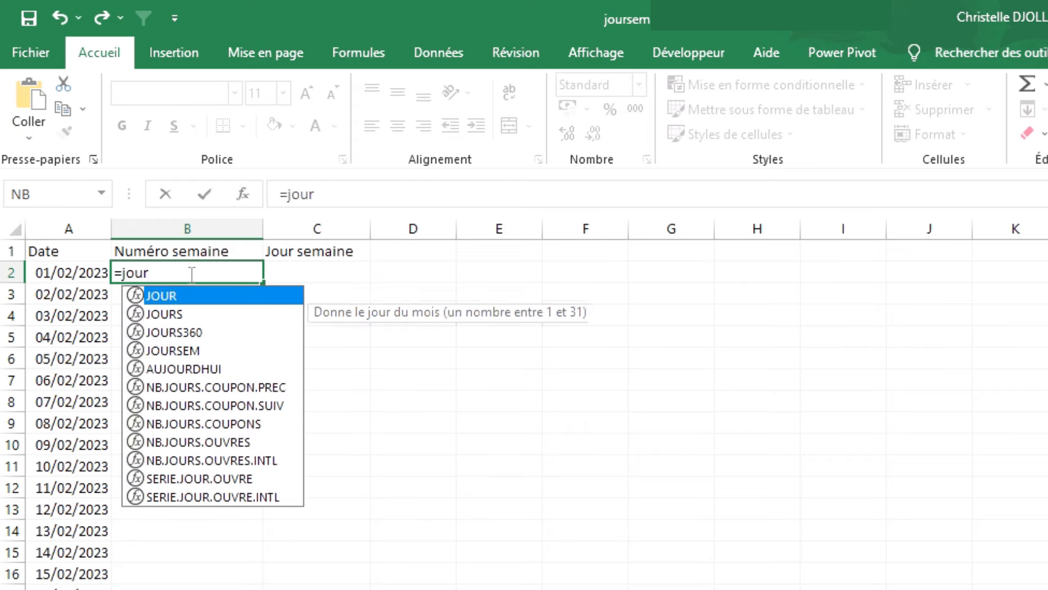
pyautogui.press('Down')
pyautogui.press('Down')
pyautogui.press('Down')
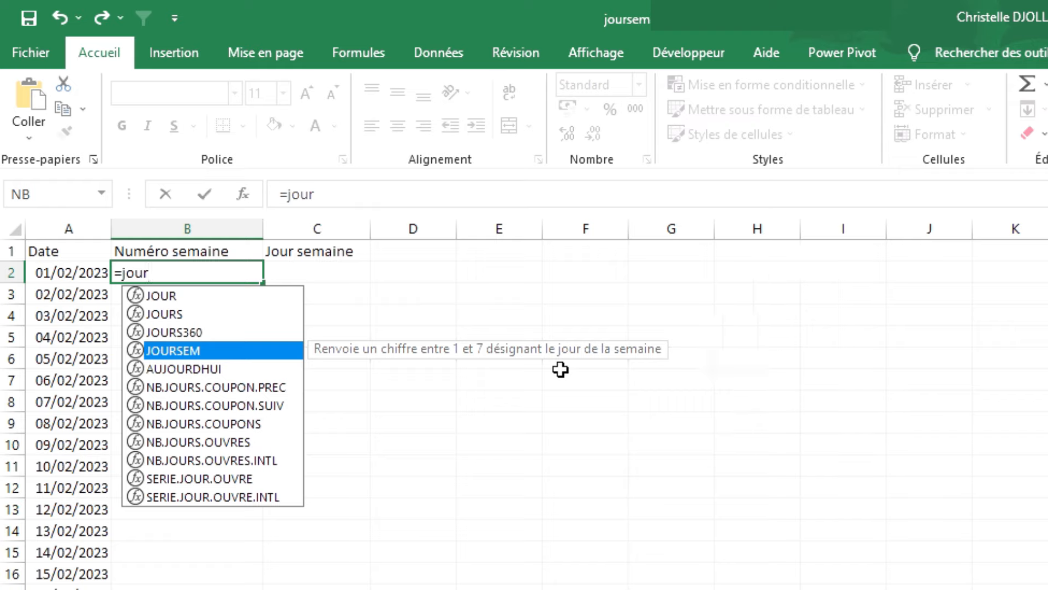
pyautogui.press('Tab')
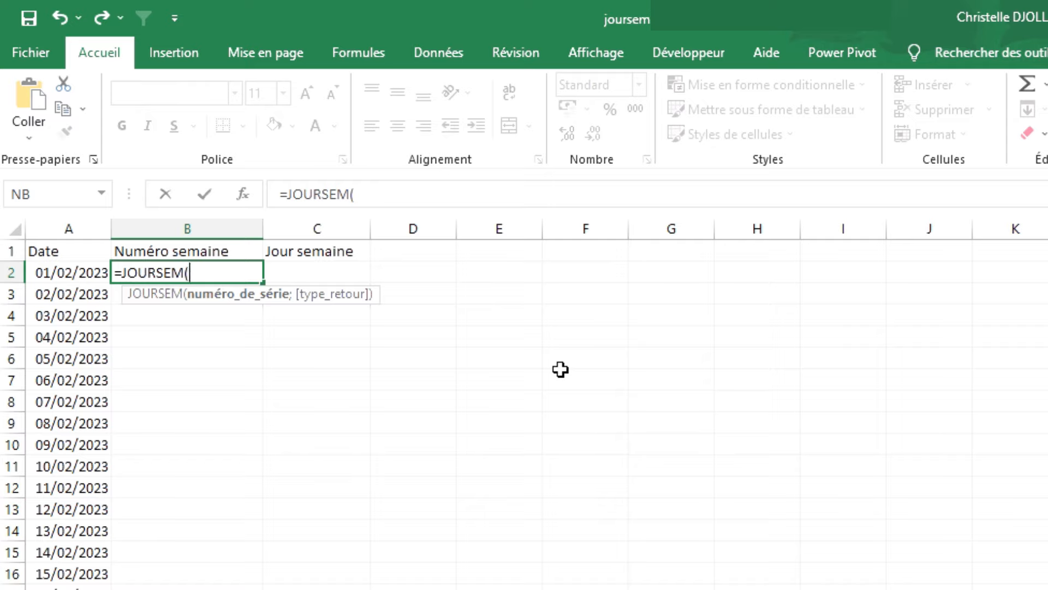
pyautogui.click(71, 275)
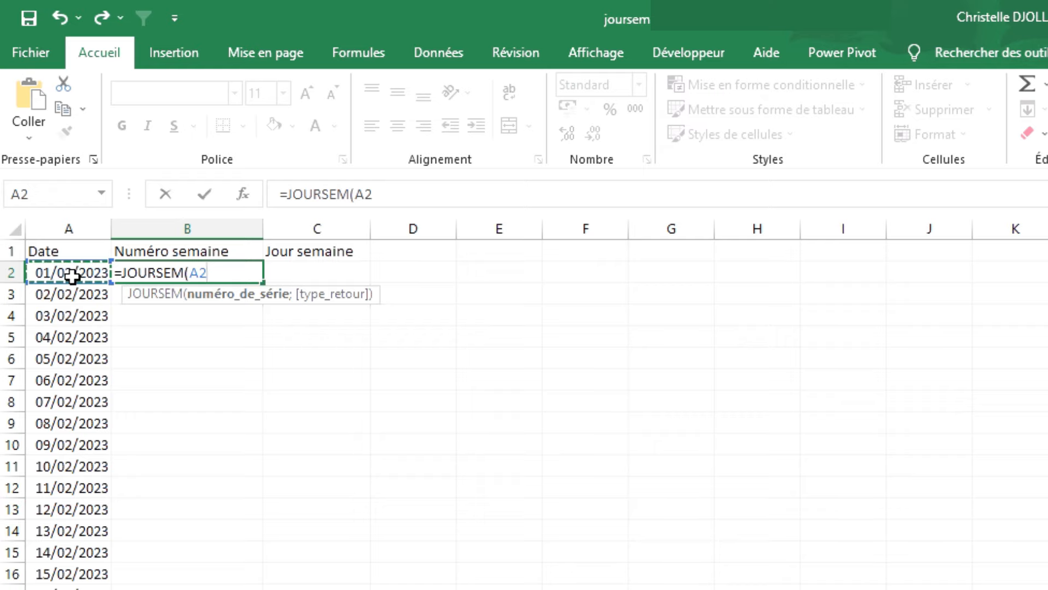
pyautogui.write(';')
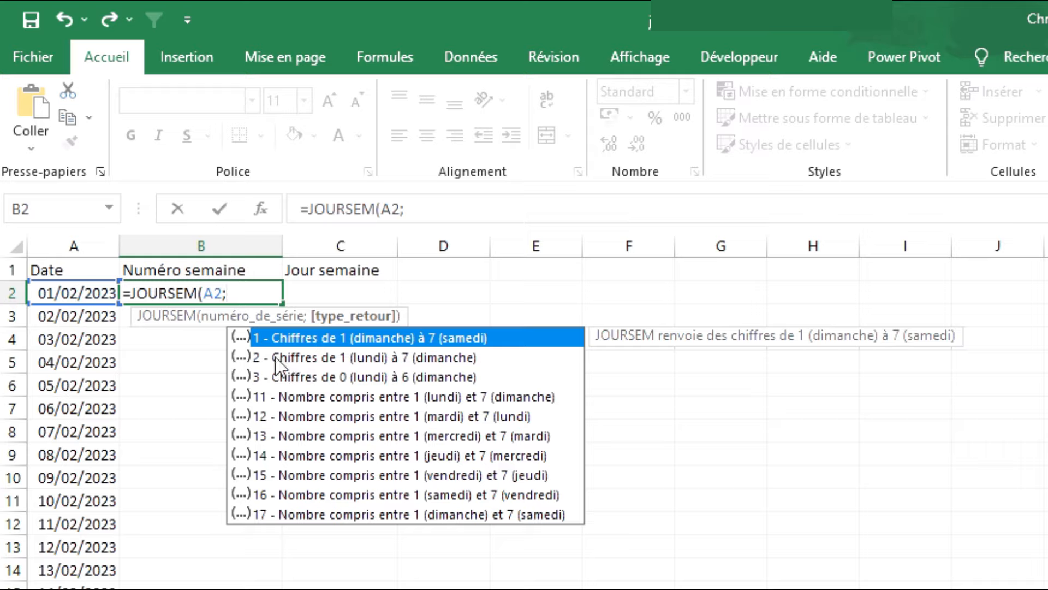
pyautogui.doubleClick(324, 357)
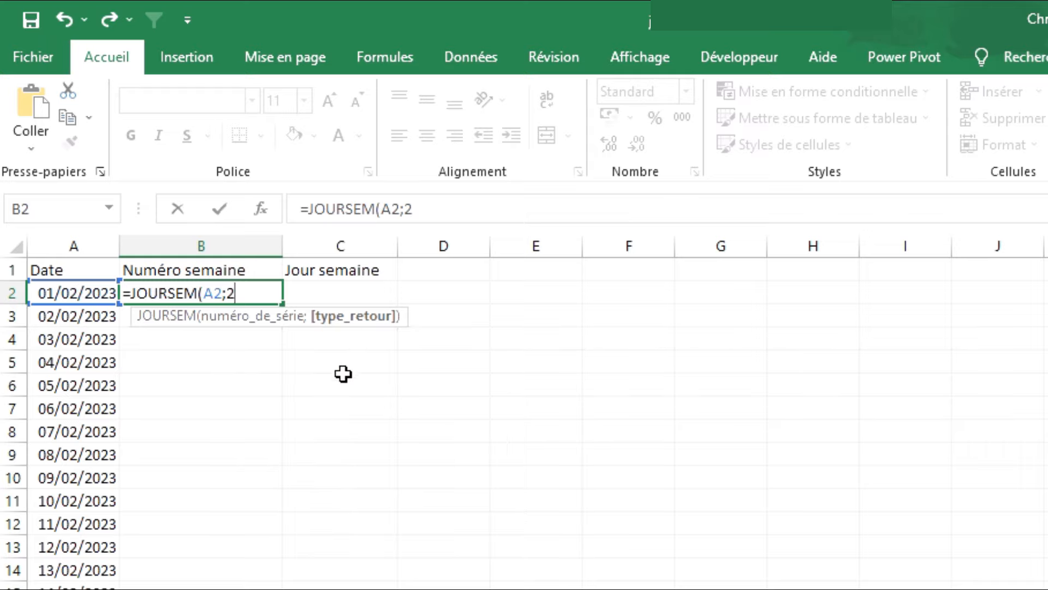
pyautogui.write(')')
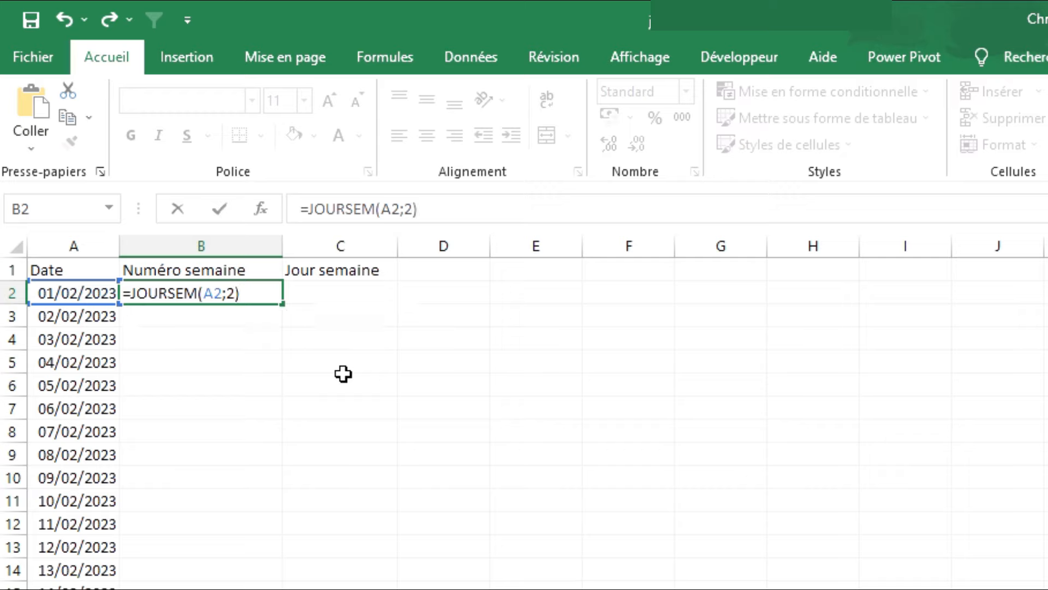
pyautogui.press('Return')
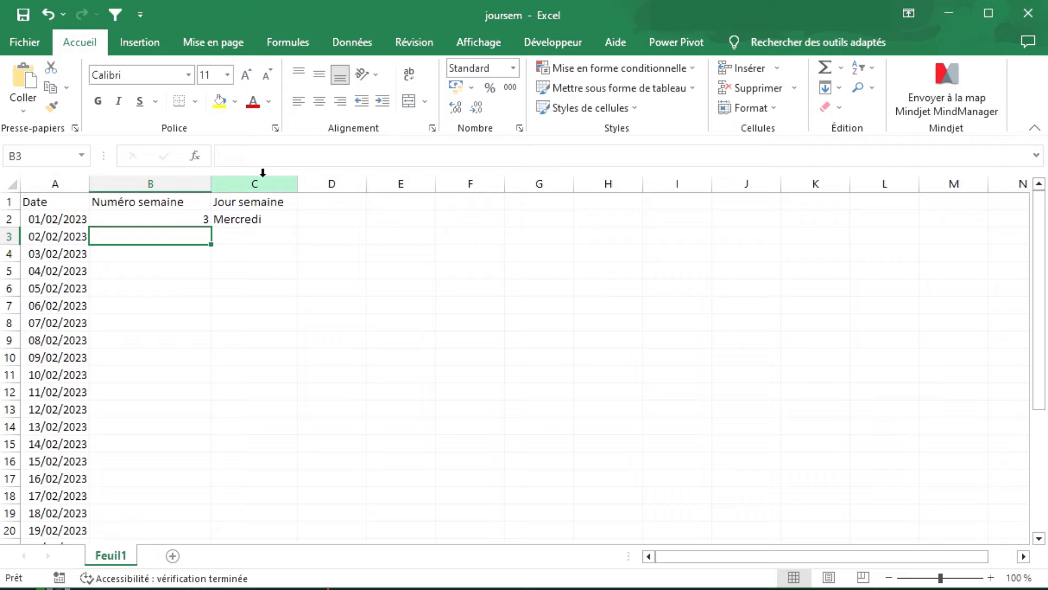
# - Fill the JOURSEM formula from B2 down the Numéro semaine column to row 31 and review the filled rows
pyautogui.click(145, 221)
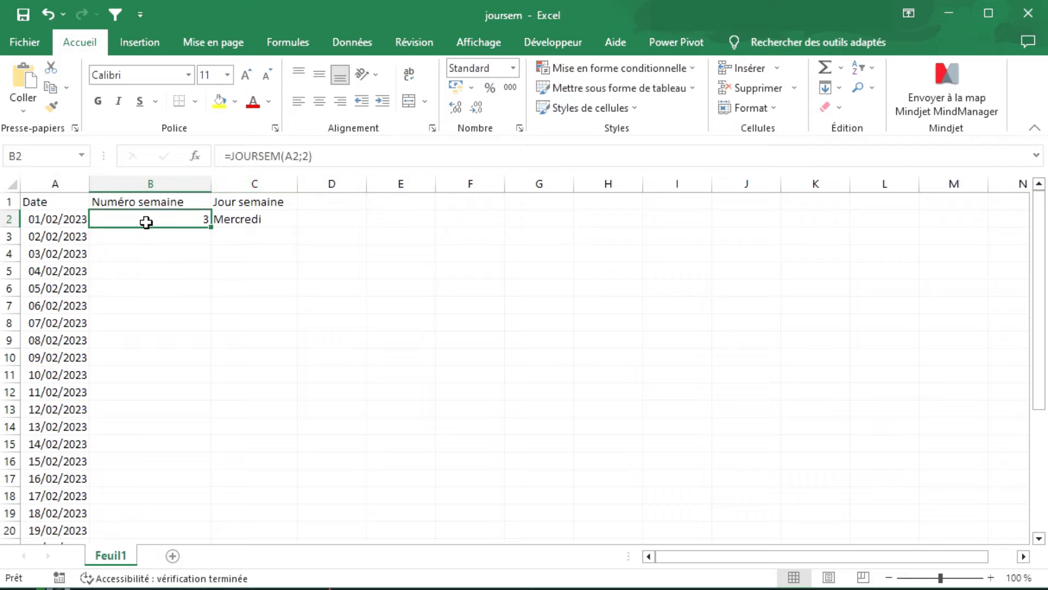
pyautogui.doubleClick(209, 228)
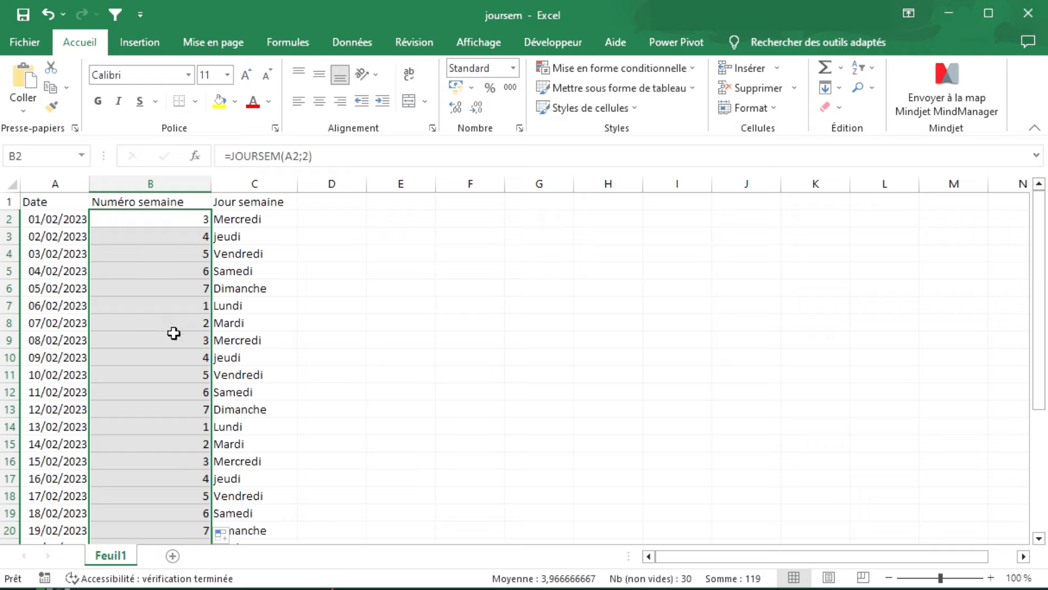
pyautogui.scroll(-4, 174, 333)
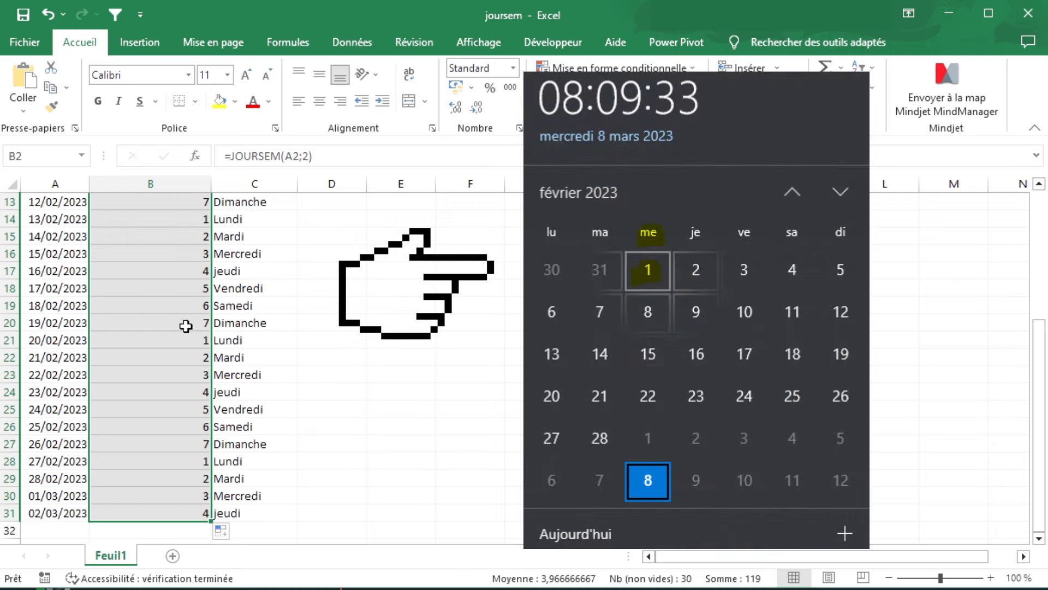
pyautogui.scroll(4, 186, 326)
pyautogui.click(183, 219)
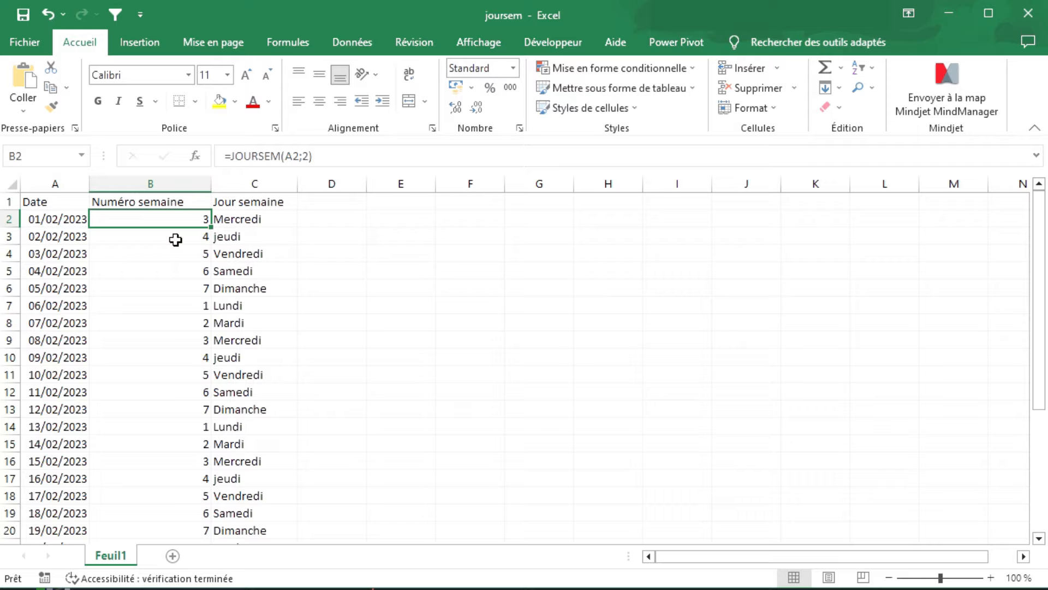
# - Examine the nested SI formula in C2 that converts the weekday number into a day name, leaving it unedited
pyautogui.click(254, 223)
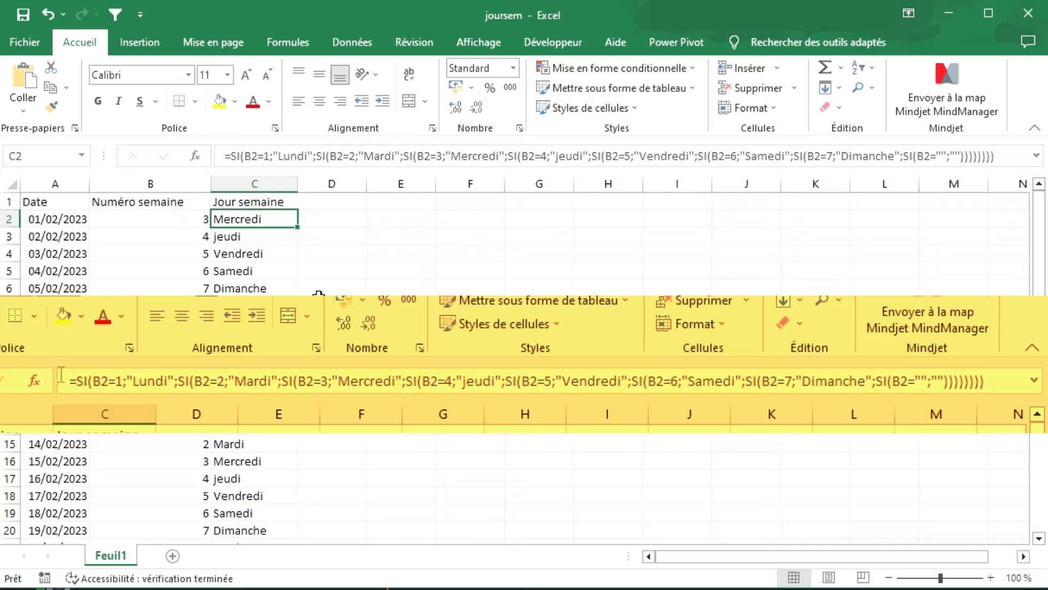
pyautogui.moveTo(217, 151); pyautogui.dragTo(449, 154)
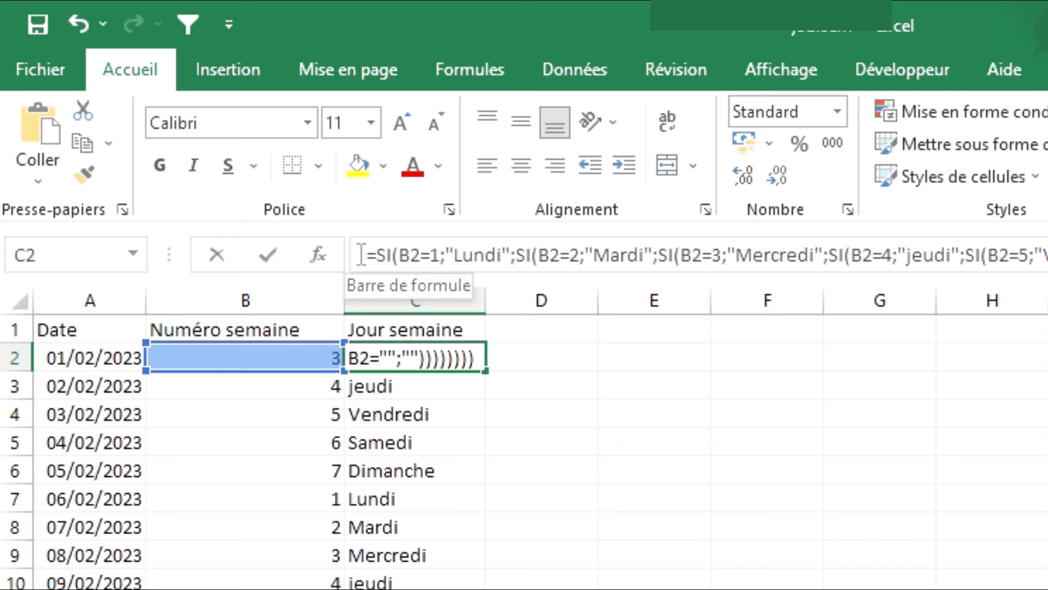
pyautogui.moveTo(732, 252); pyautogui.dragTo(911, 251)
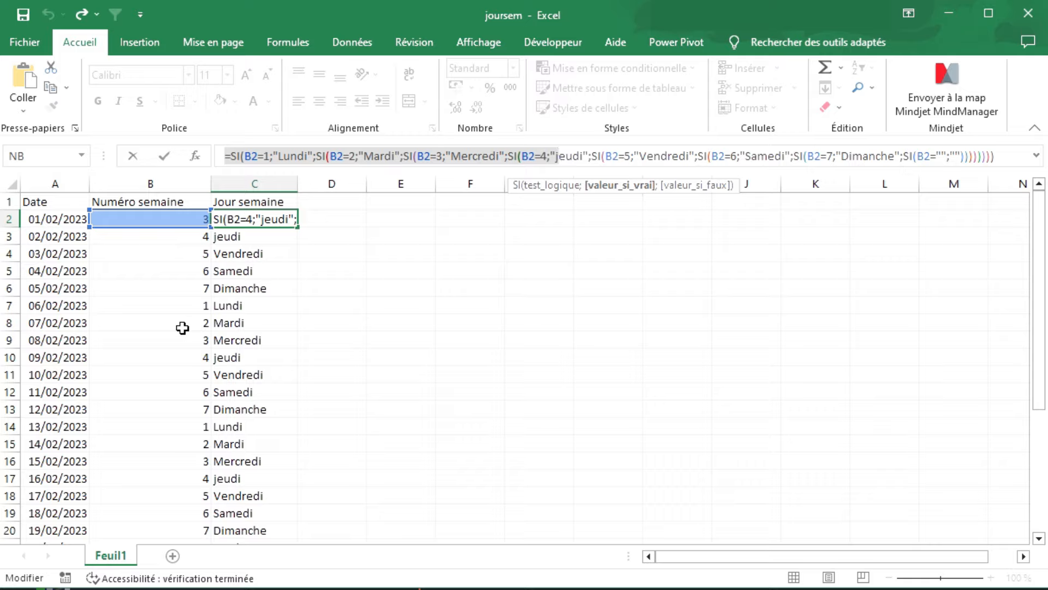
pyautogui.click(155, 219)
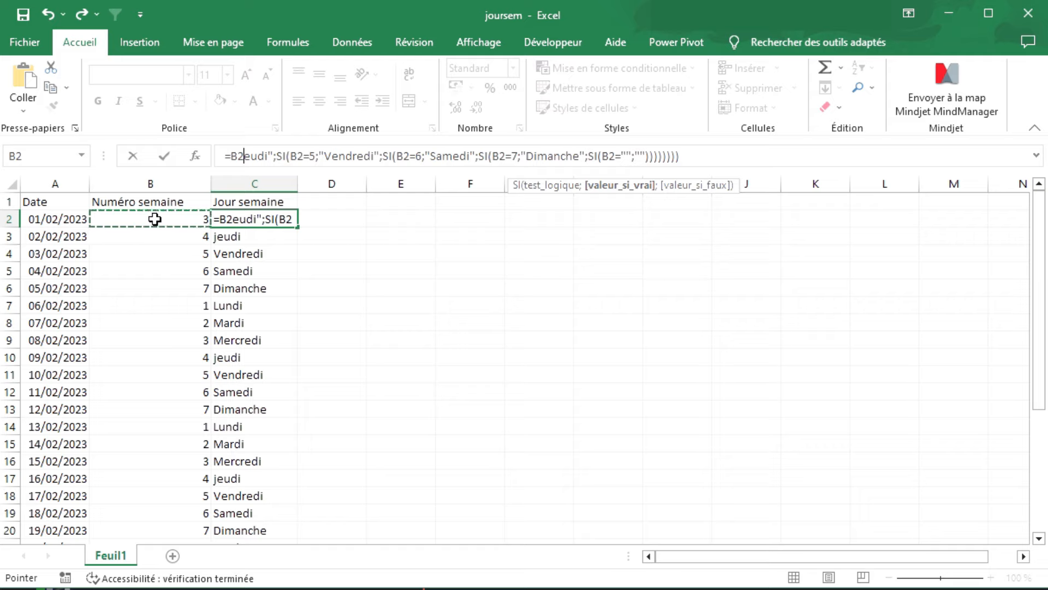
pyautogui.press('Escape')
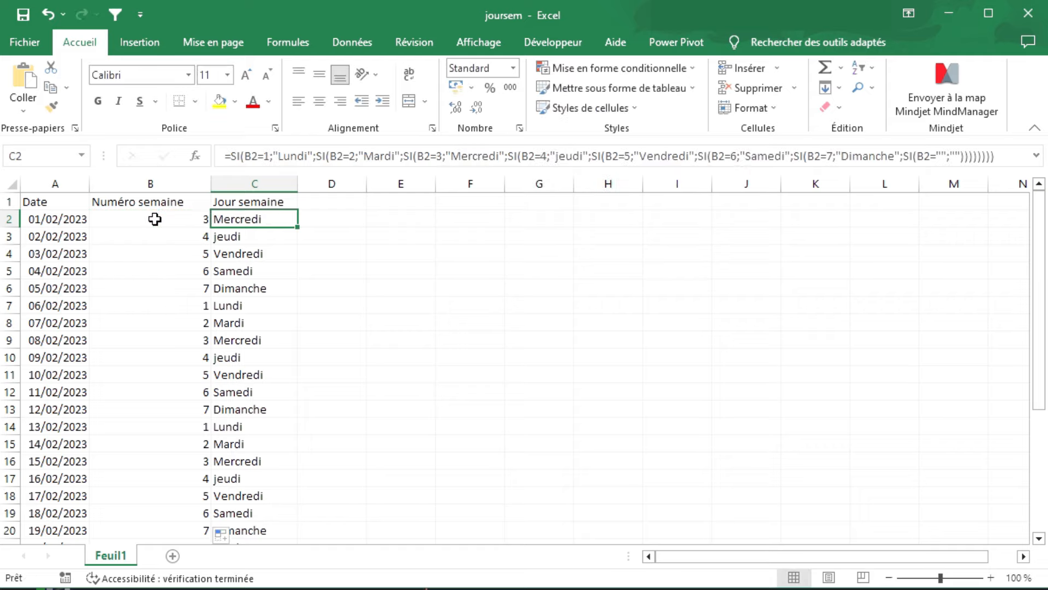
# - Clear the weekday numbers in B2:B31 to test column C against empty cells, and undo the deletion
pyautogui.click(155, 219)
pyautogui.hotkey('ctrl', 'shift', 'Down')
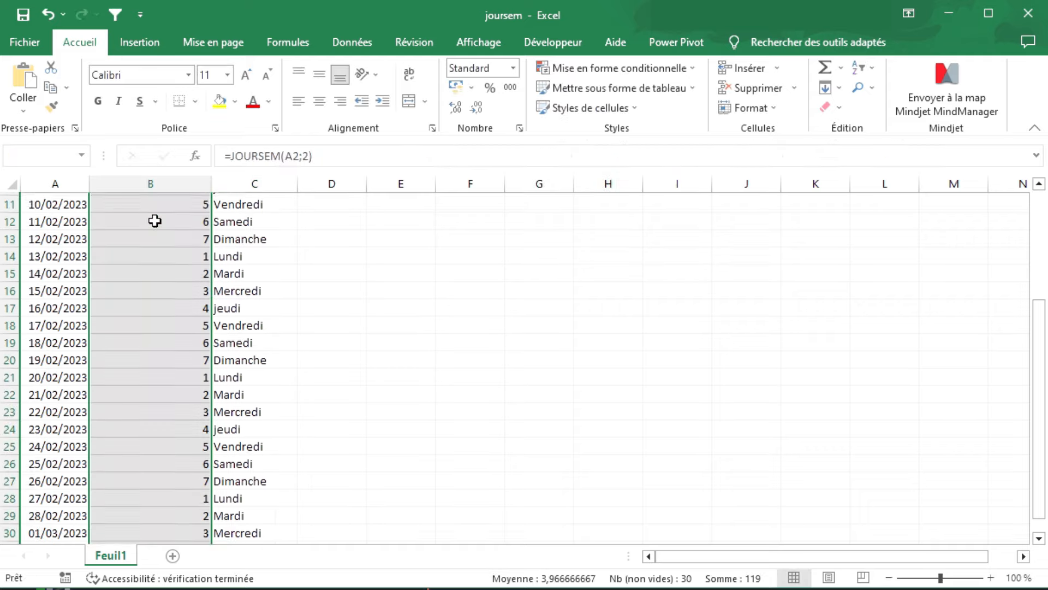
pyautogui.press('Delete')
pyautogui.scroll(4, 155, 220)
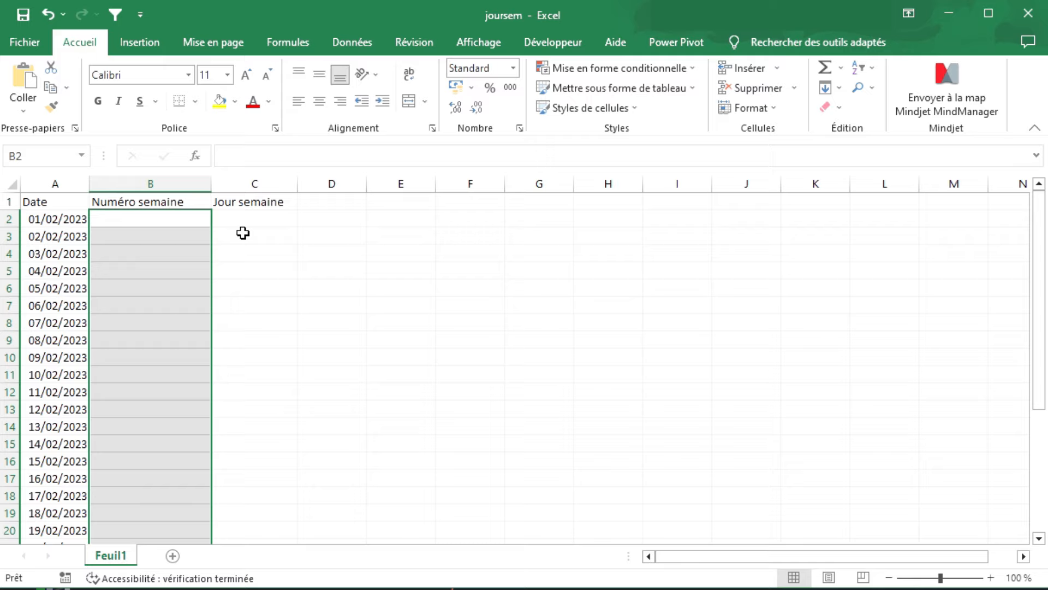
pyautogui.hotkey('ctrl', 'z')
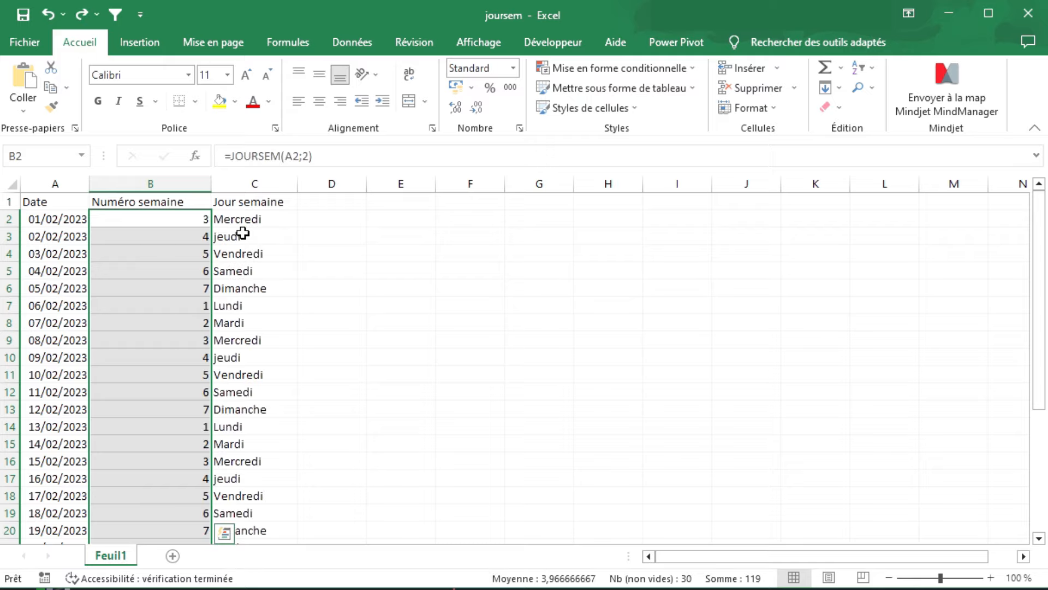
# - Examine the closing SI(B2="";"") condition in the C2 formula and check the JOURSEM formulas in B2 and B3
pyautogui.click(240, 220)
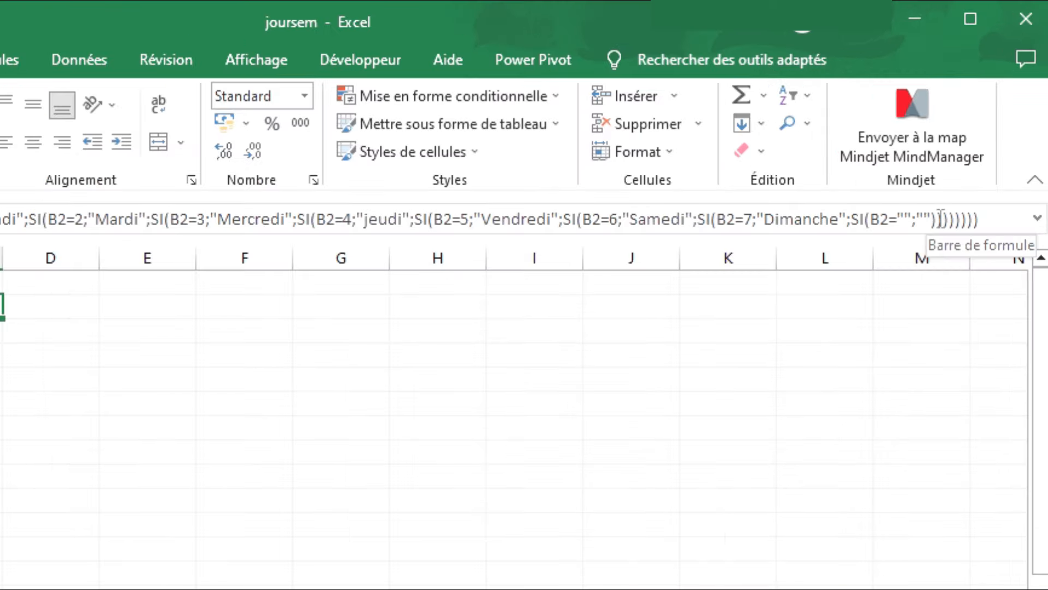
pyautogui.moveTo(940, 219); pyautogui.dragTo(846, 221)
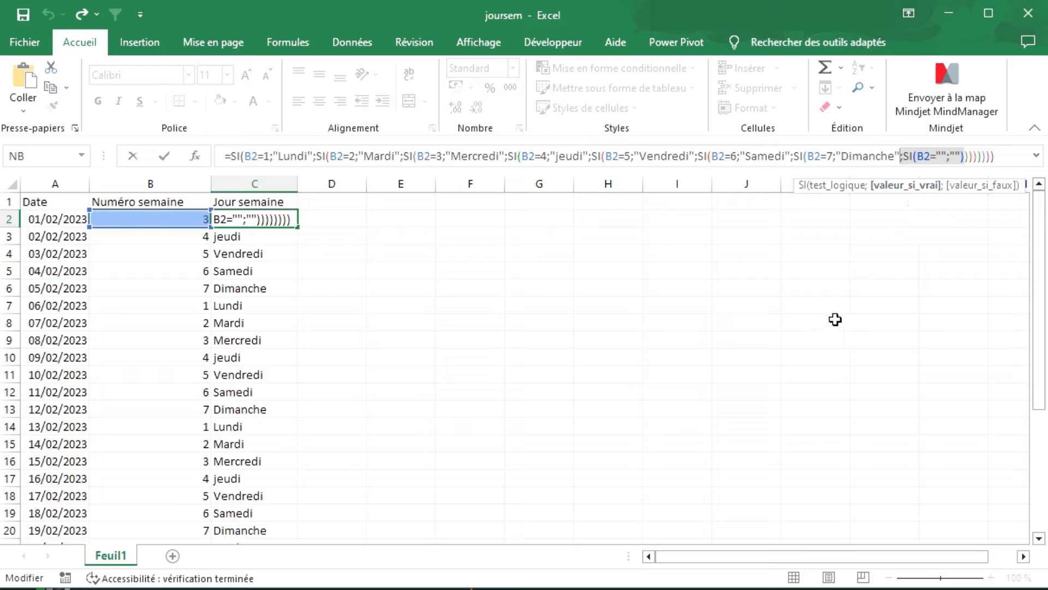
pyautogui.press('Return')
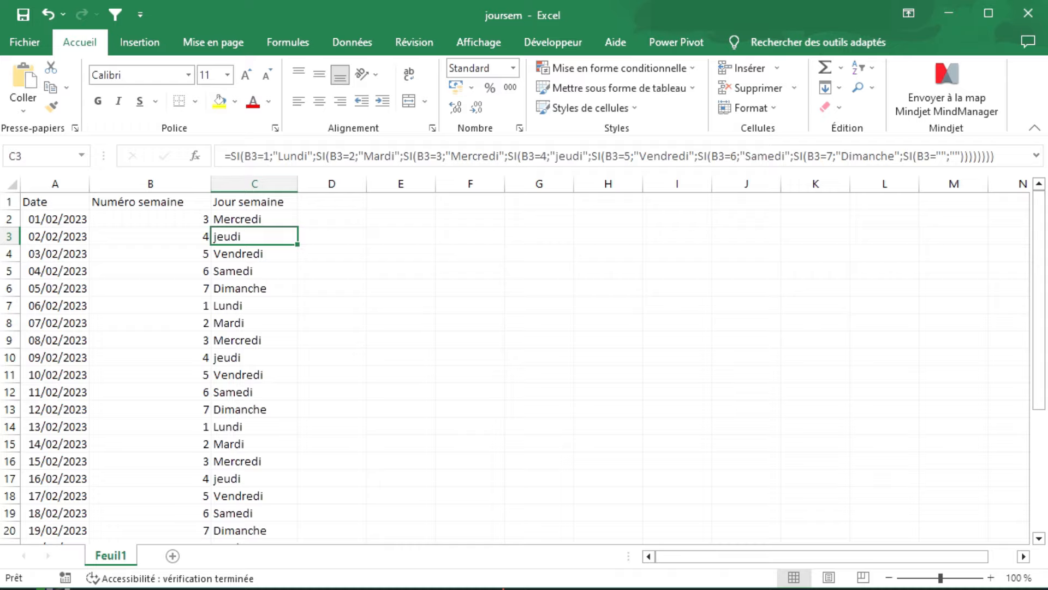
pyautogui.click(159, 218)
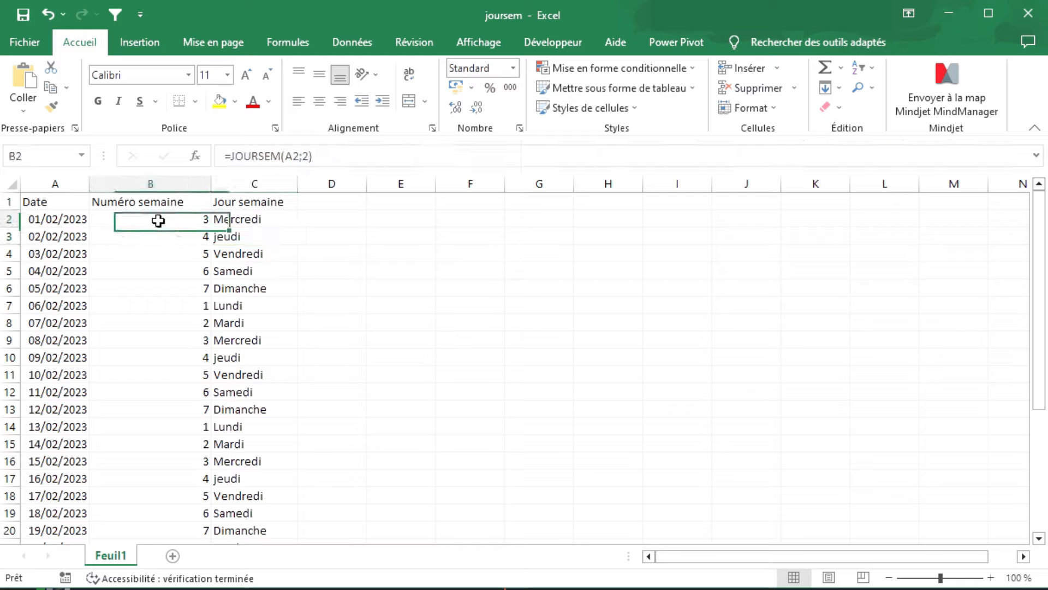
pyautogui.click(195, 238)
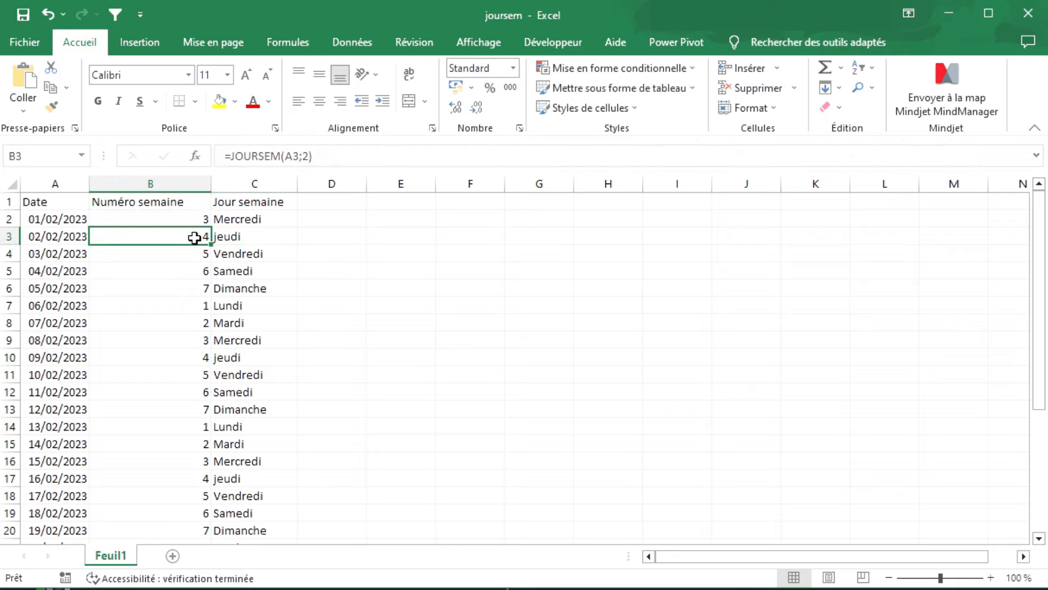